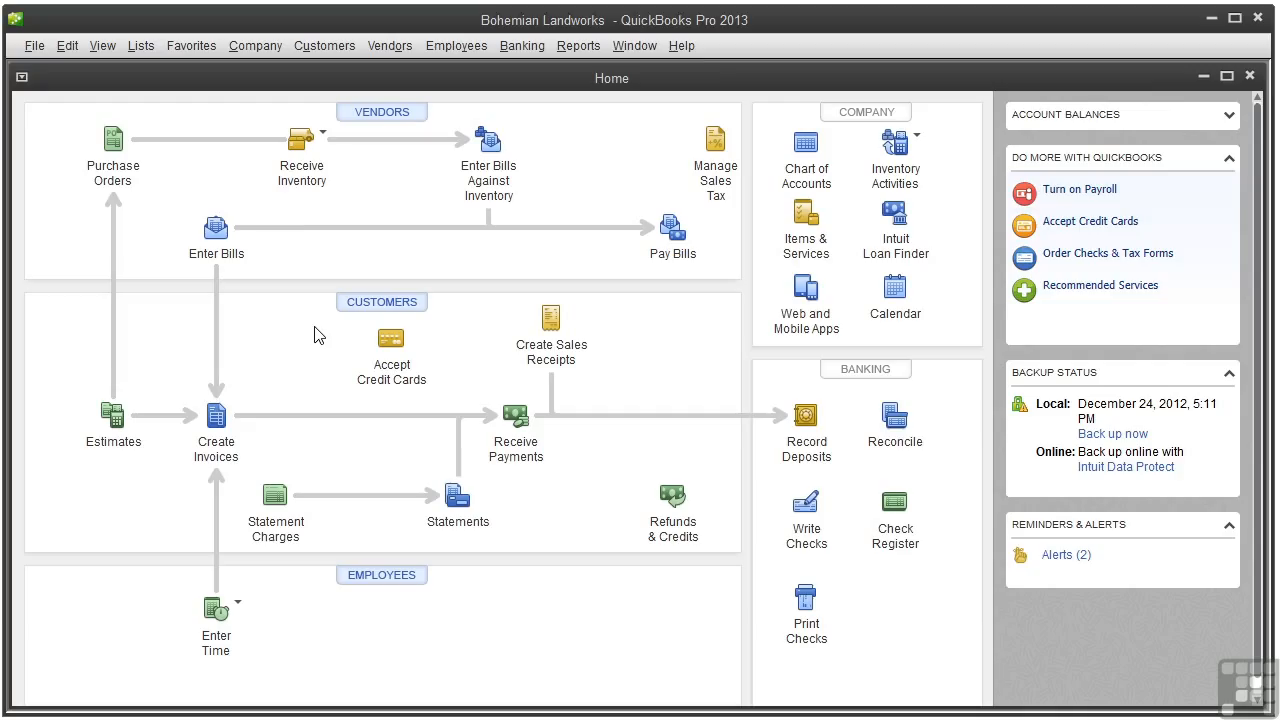
# - Start receiving inventory with a bill and choose Franklin Garden Equipment as the vendor
pyautogui.click(320, 137)
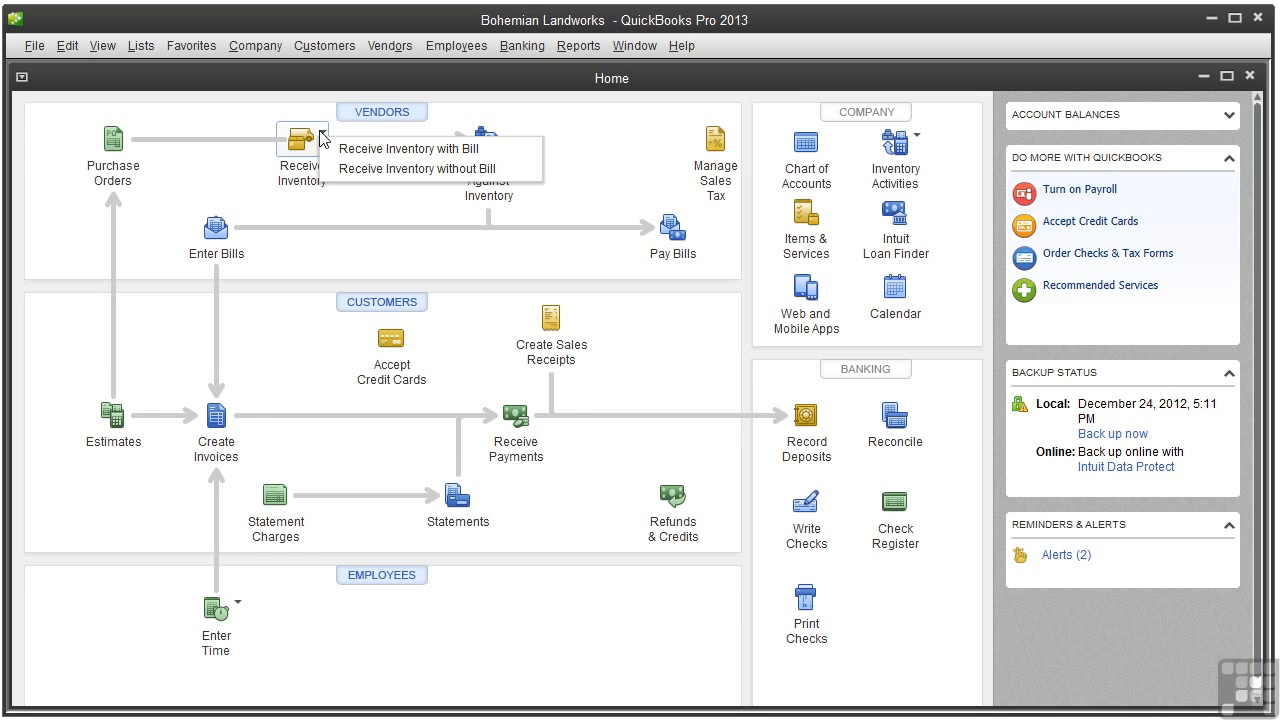
pyautogui.click(369, 150)
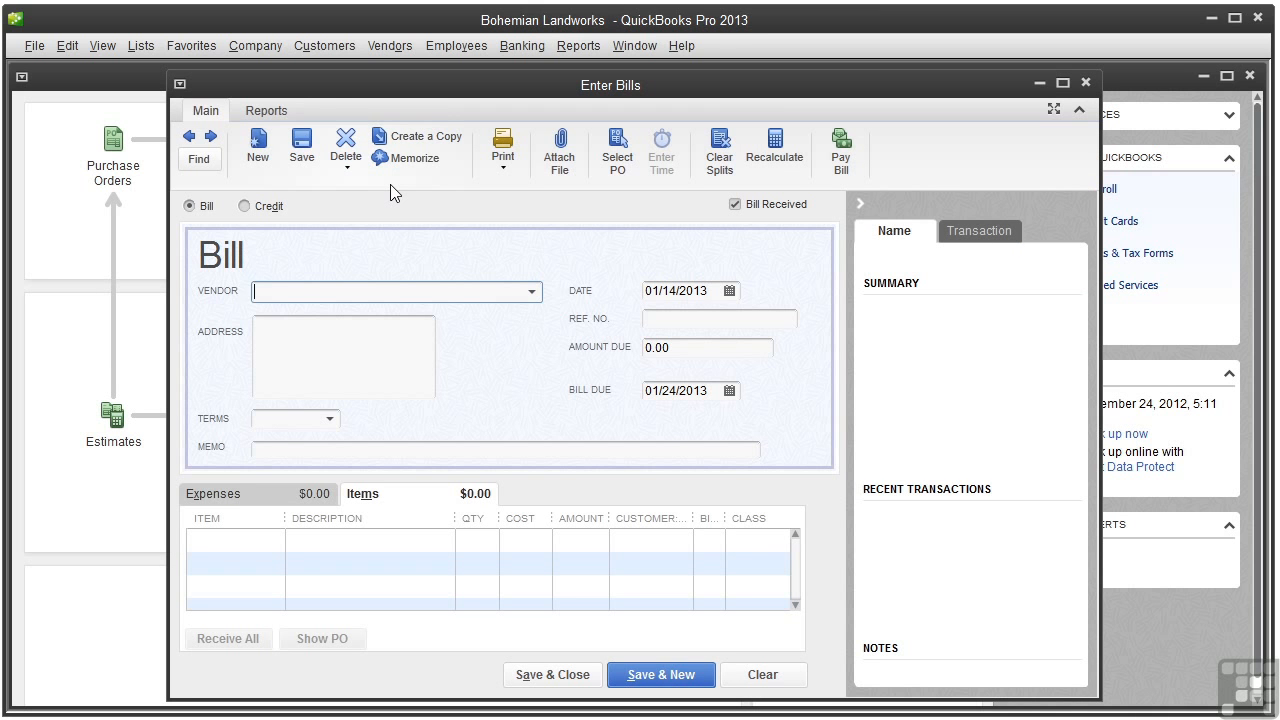
pyautogui.click(532, 292)
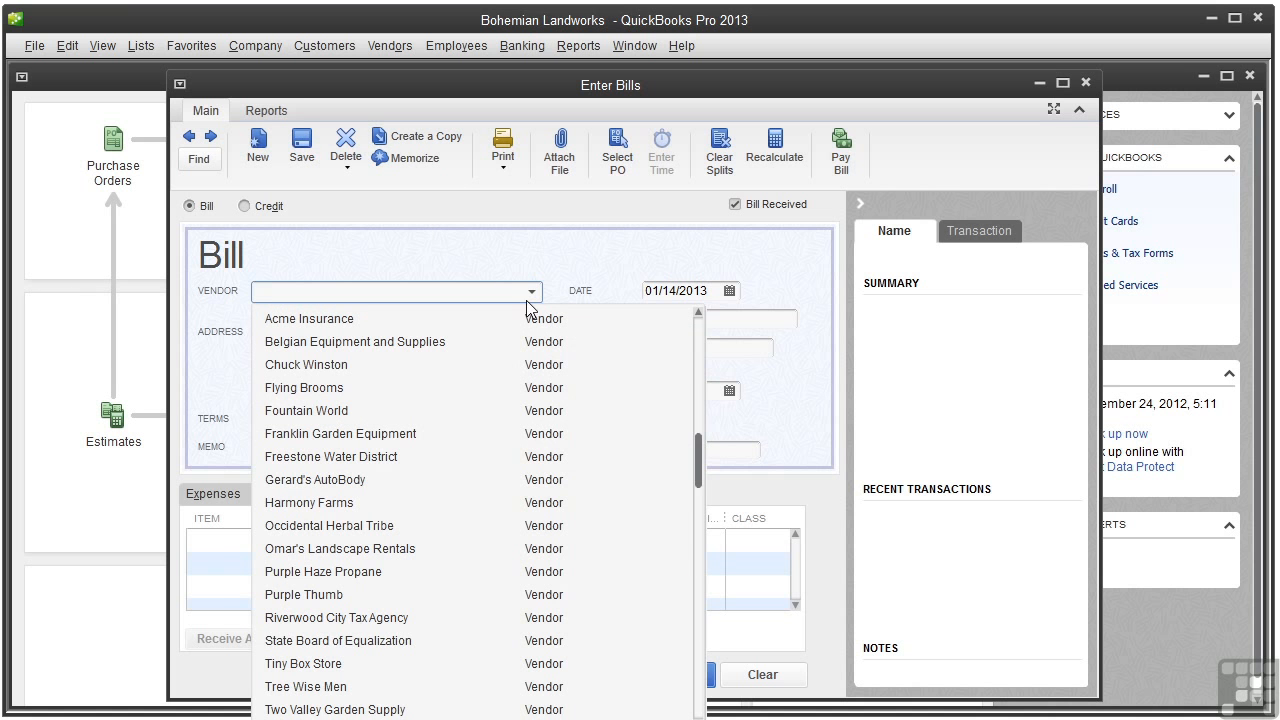
pyautogui.click(423, 433)
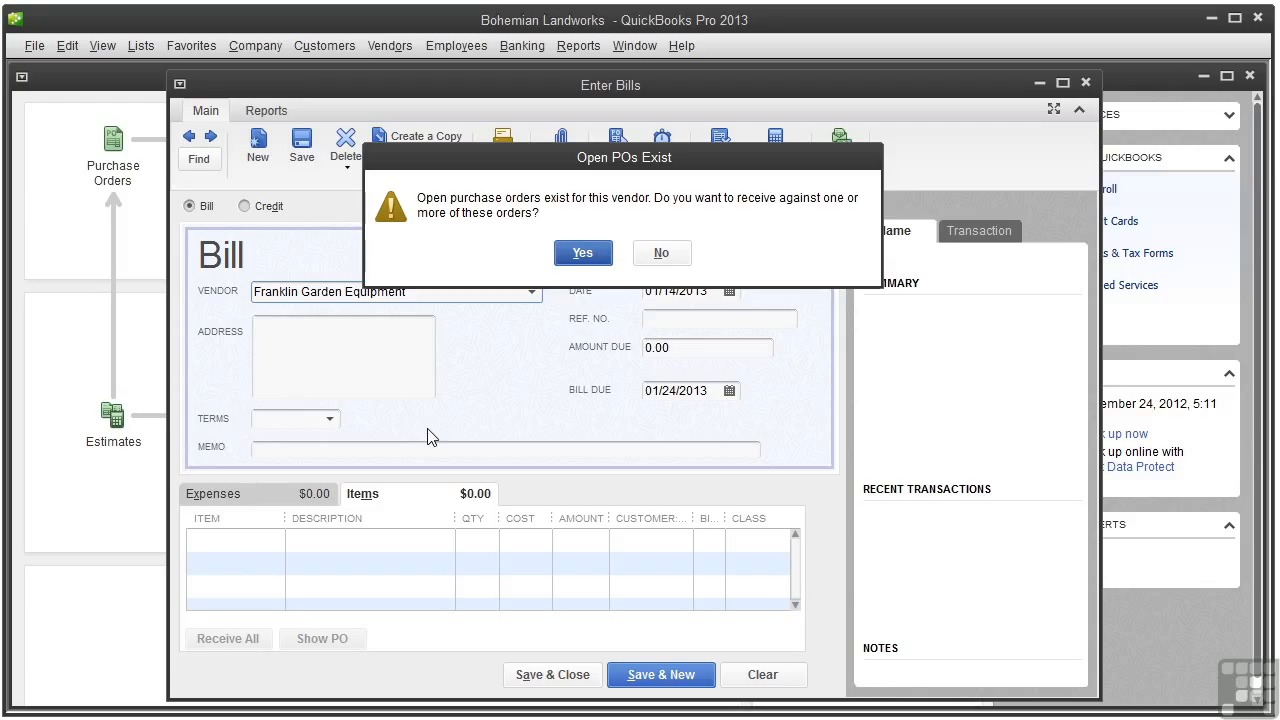
# - Receive the bill's items against open purchase order 6 dated 01/02/2013, then save and close the bill
pyautogui.click(579, 252)
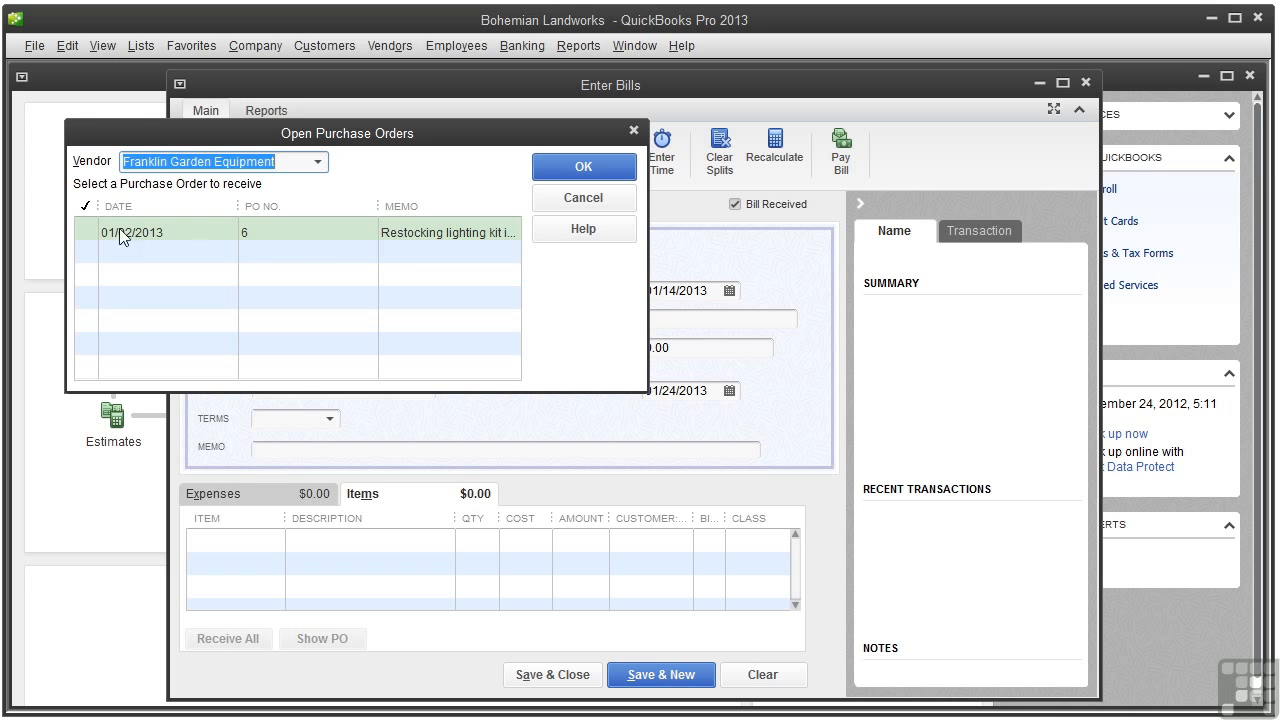
pyautogui.click(86, 234)
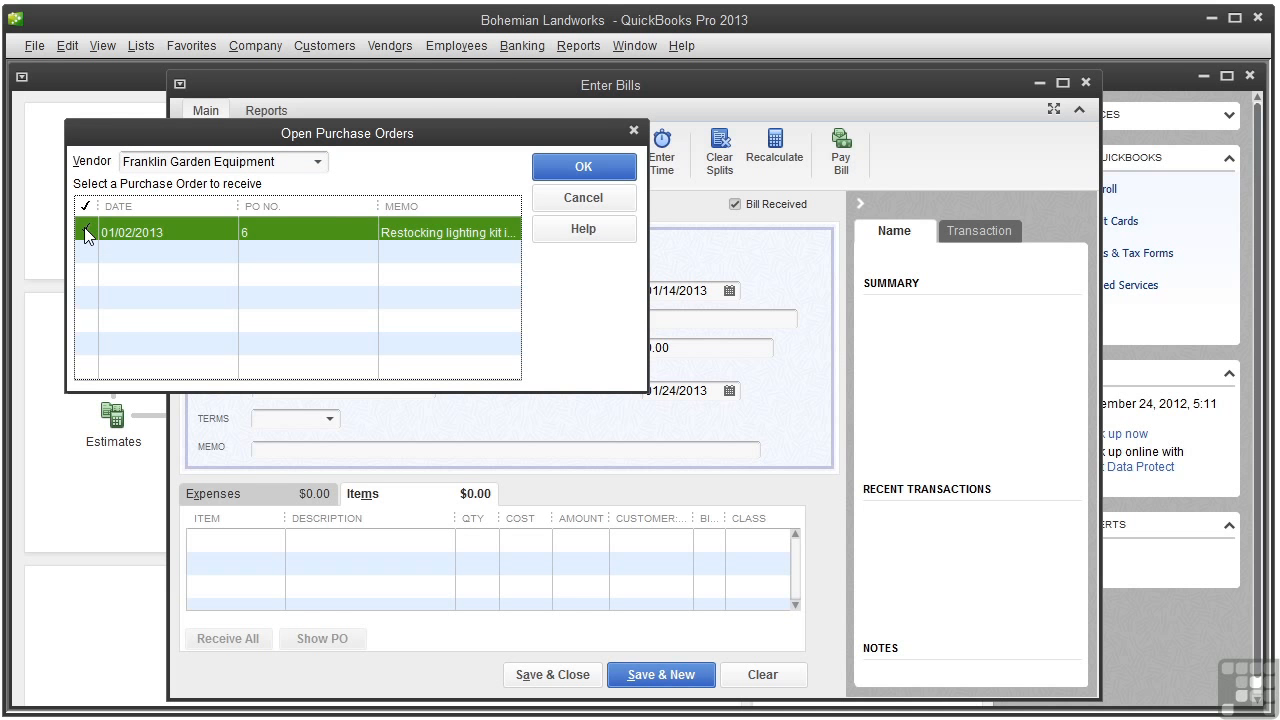
pyautogui.click(565, 166)
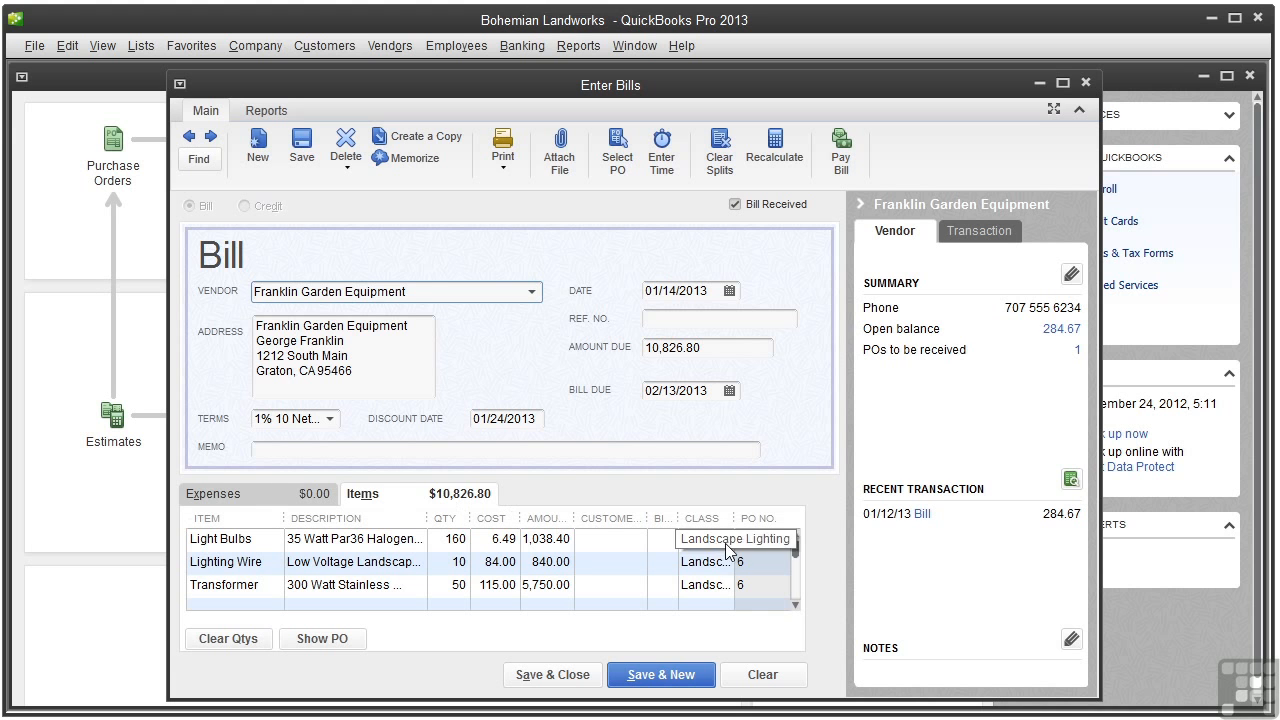
pyautogui.moveTo(797, 556); pyautogui.dragTo(796, 595)
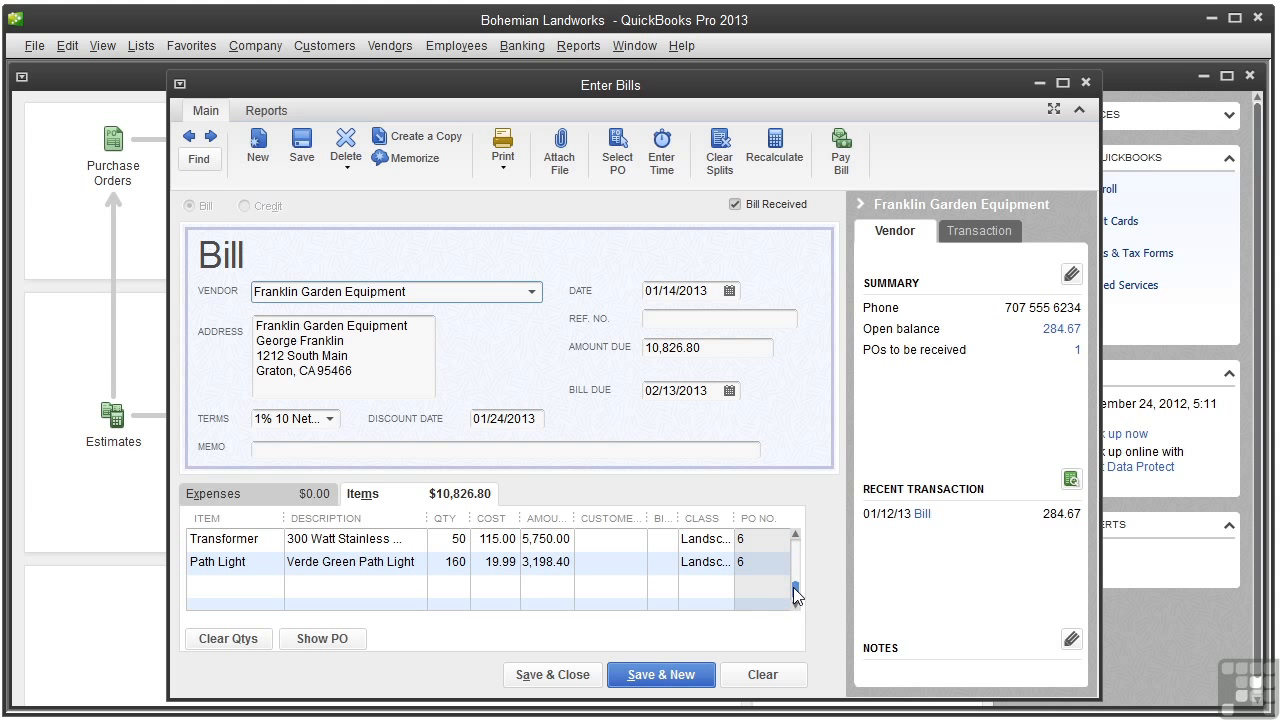
pyautogui.click(582, 677)
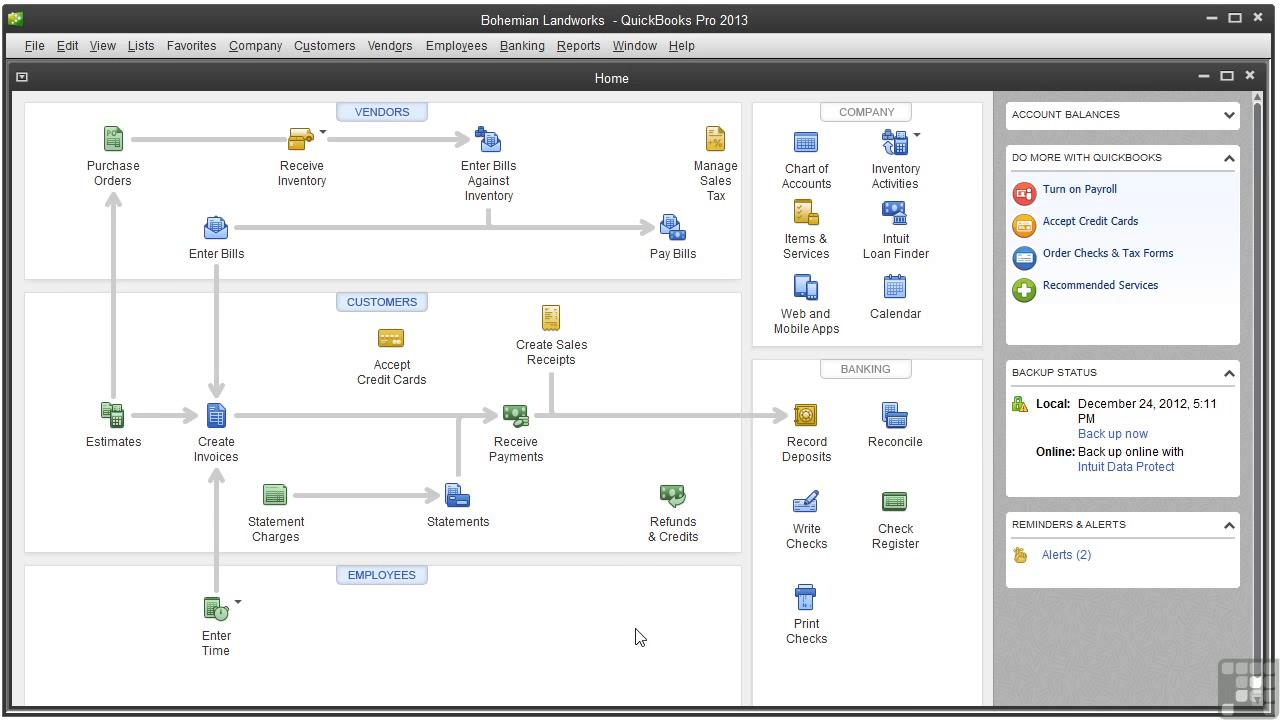
# - Check the total quantity on hand for Light Bulbs, Lighting Wire, Path Light and Transformer in the item list, then close it
pyautogui.click(813, 243)
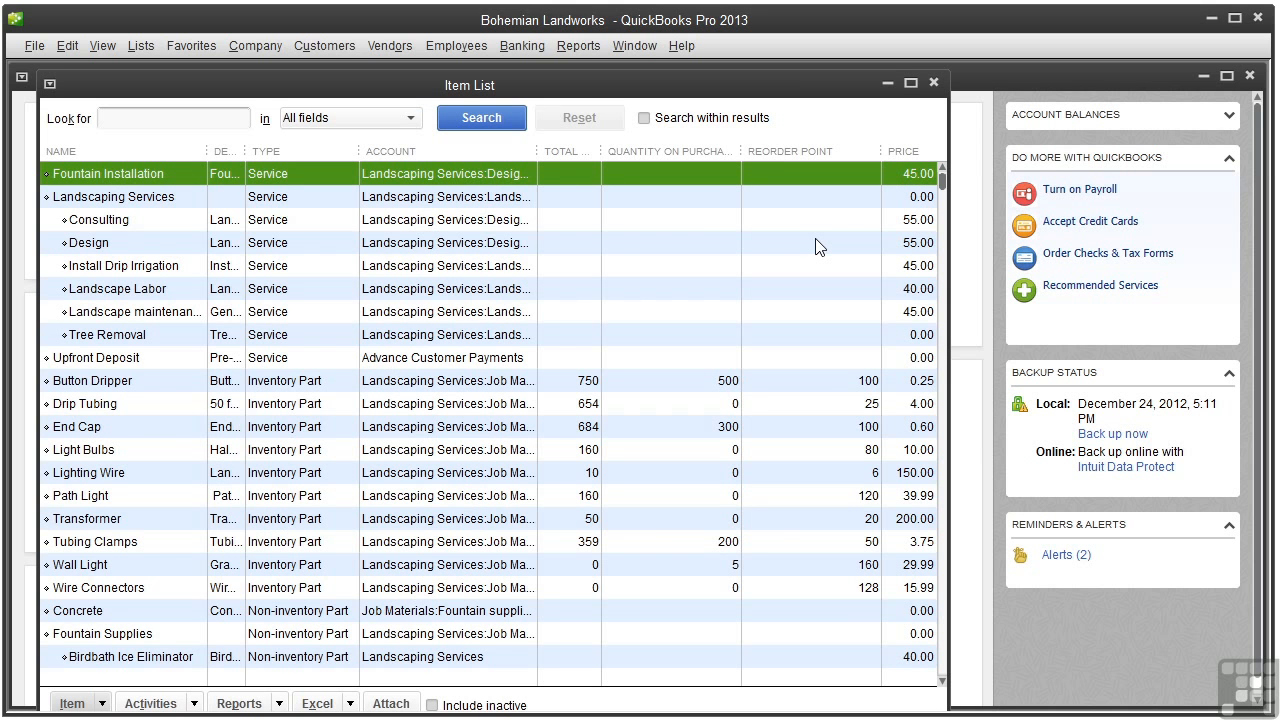
pyautogui.moveTo(602, 152); pyautogui.dragTo(691, 158)
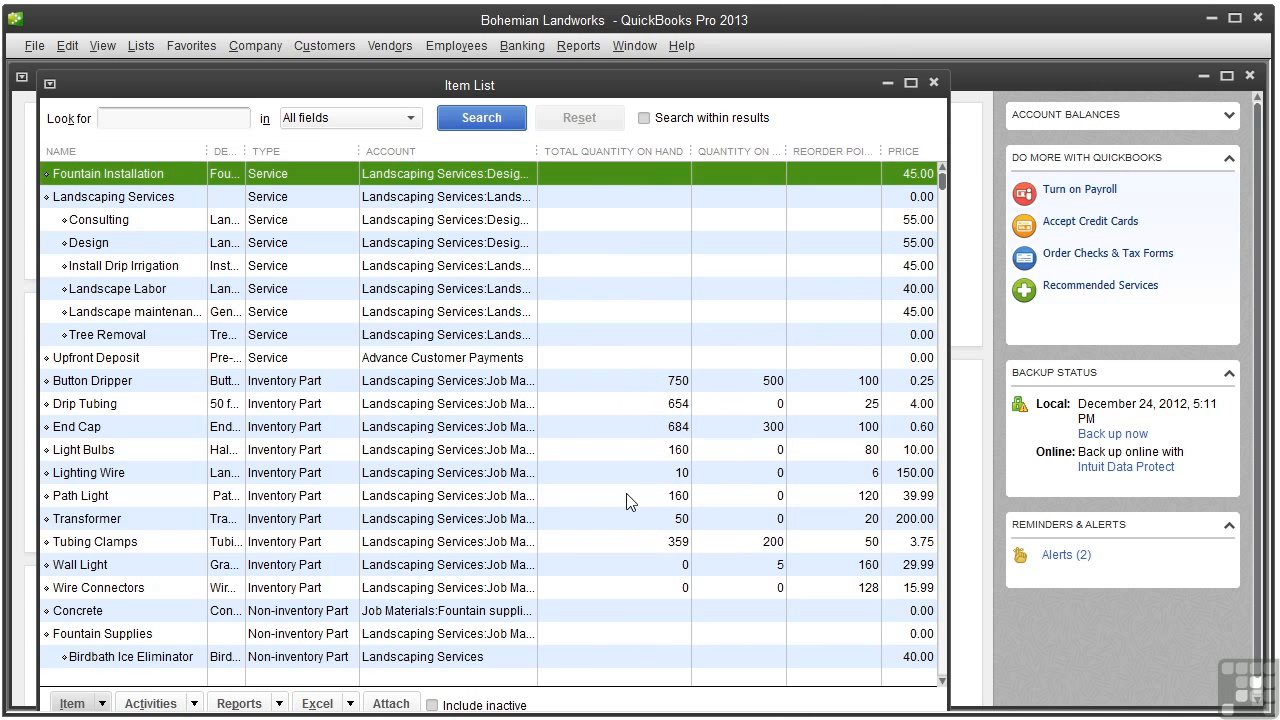
pyautogui.click(634, 450)
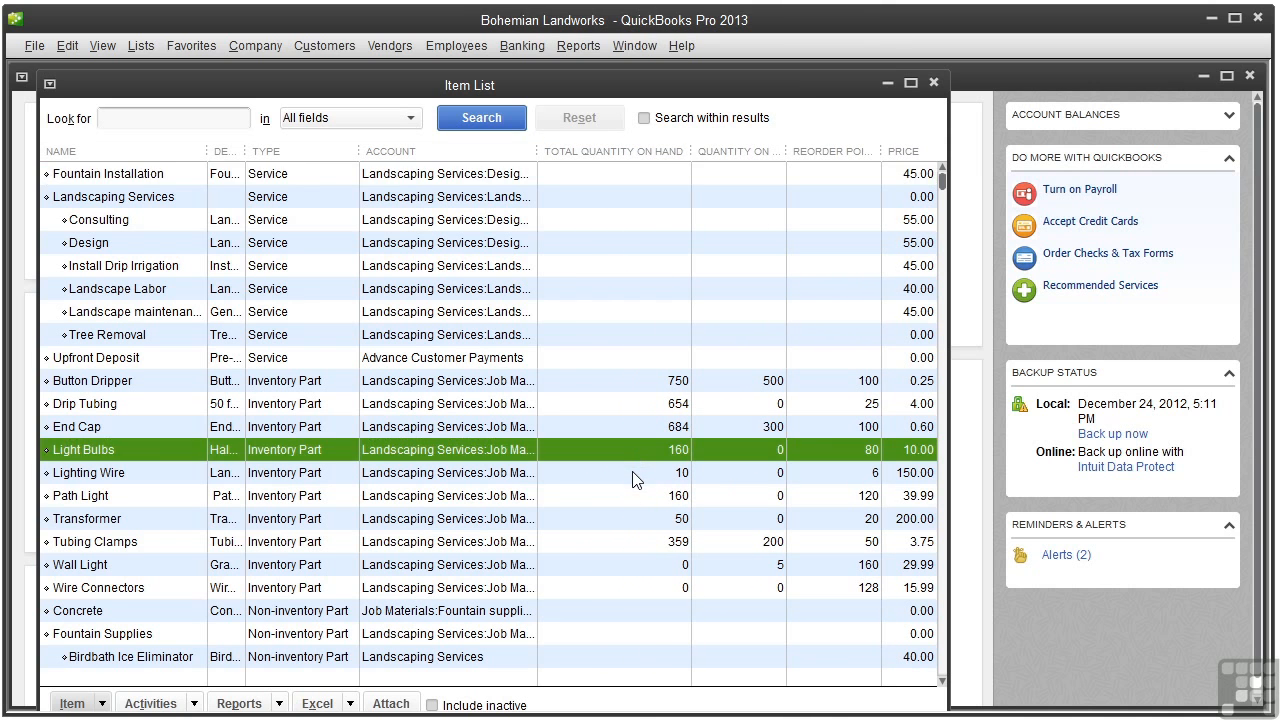
pyautogui.click(632, 472)
pyautogui.click(631, 494)
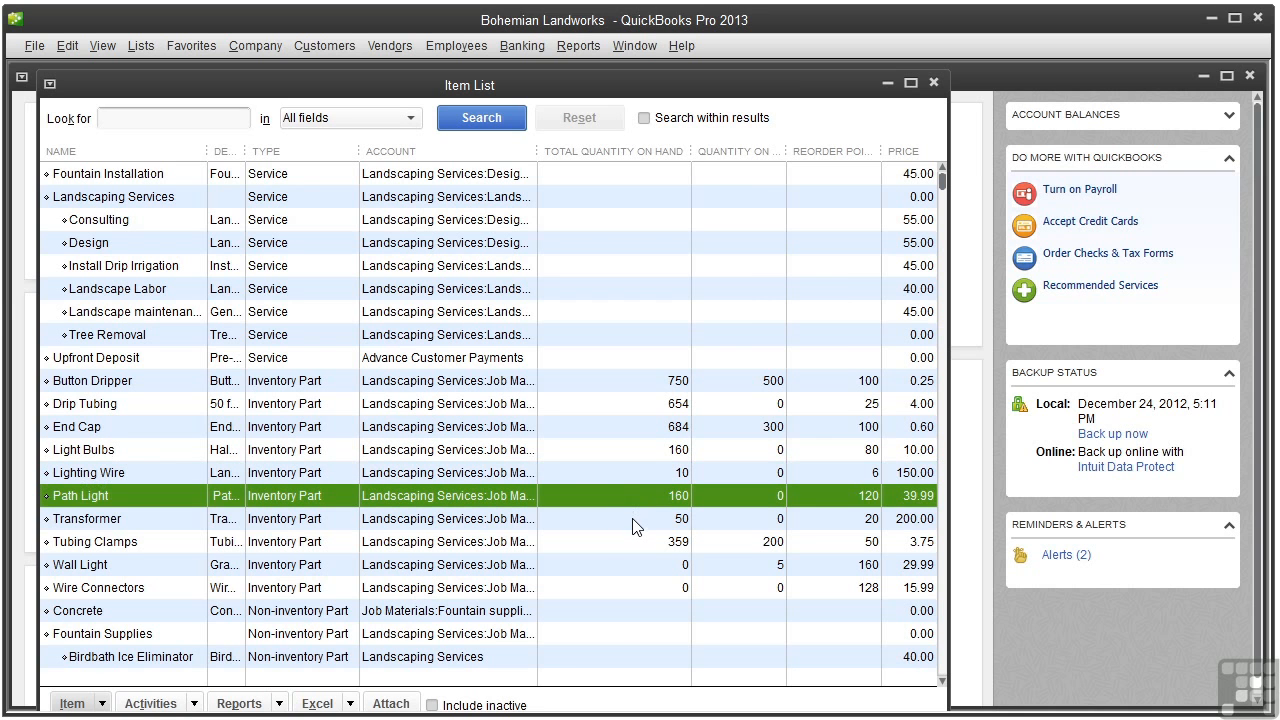
pyautogui.click(634, 520)
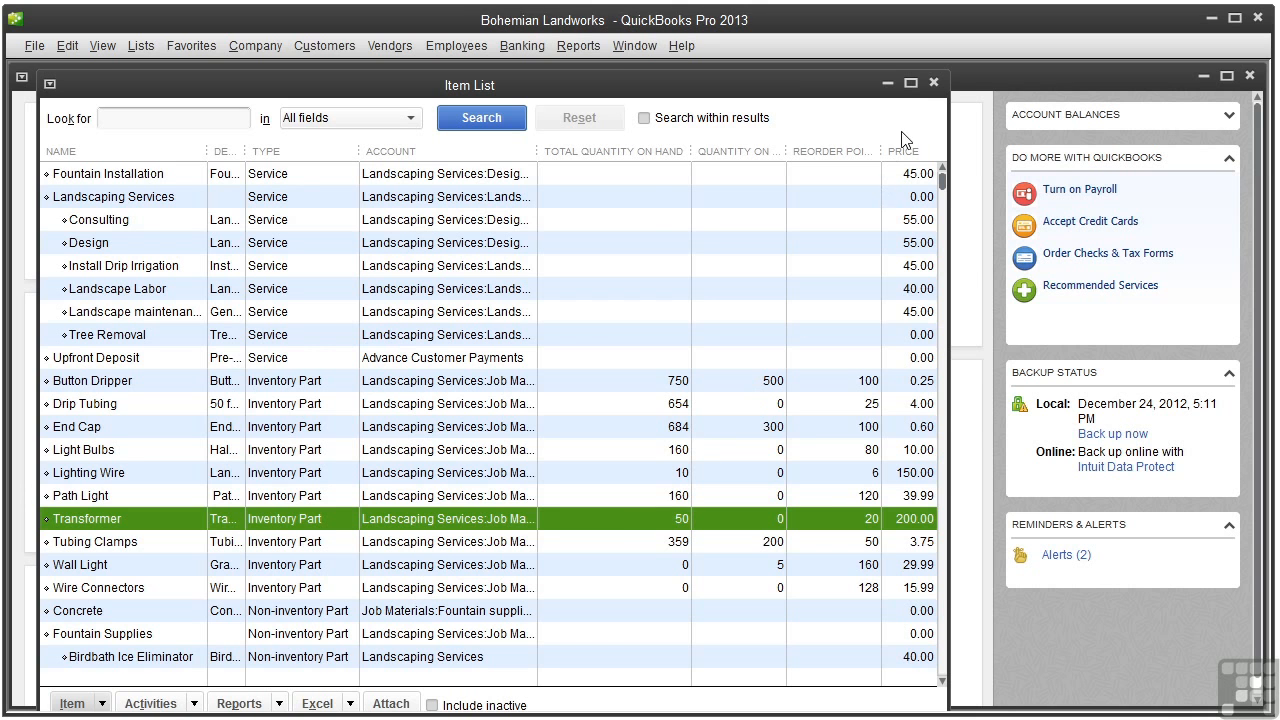
pyautogui.click(933, 83)
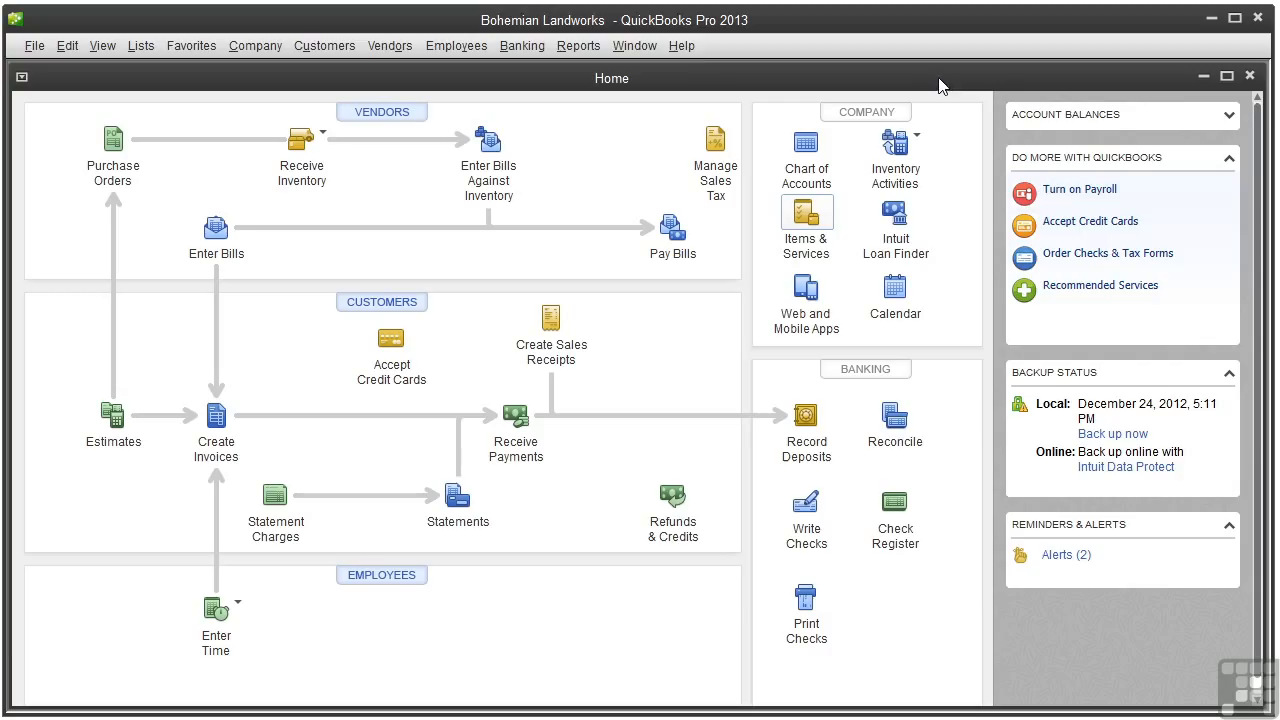
# - Start a check from the Checking account made out to the vendor Tiny Box Store
pyautogui.click(535, 45)
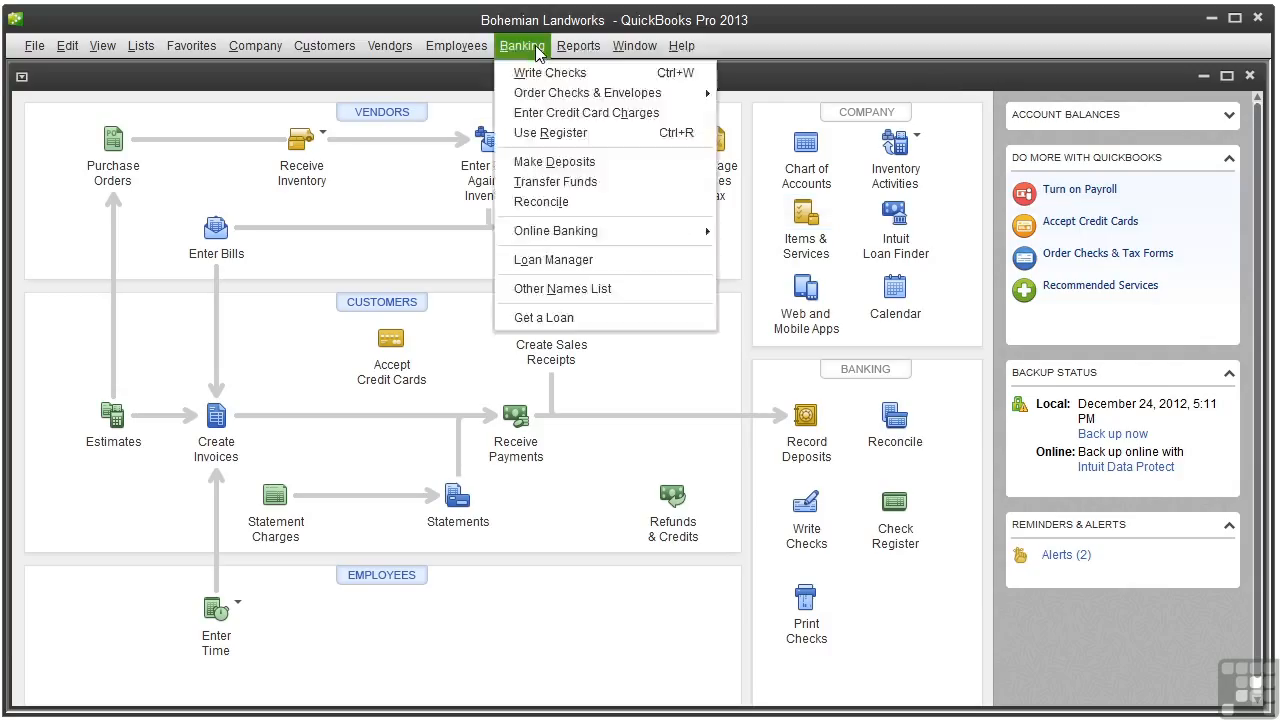
pyautogui.click(547, 78)
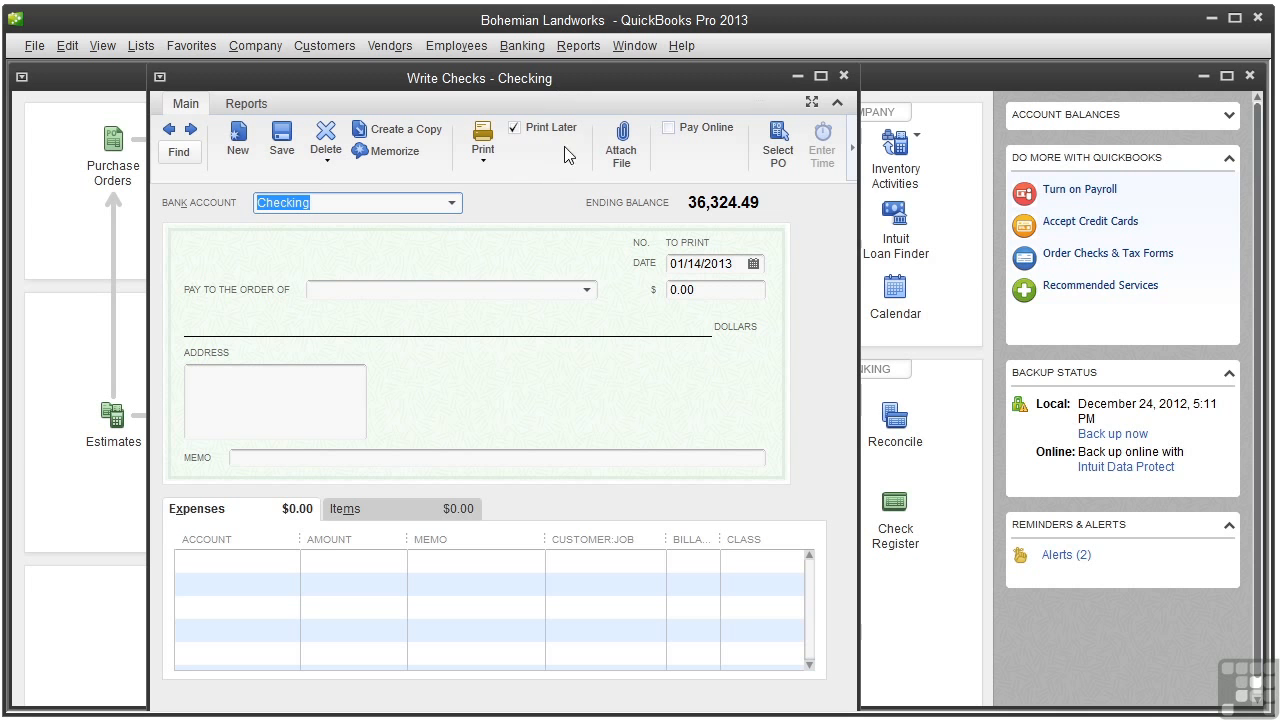
pyautogui.click(587, 290)
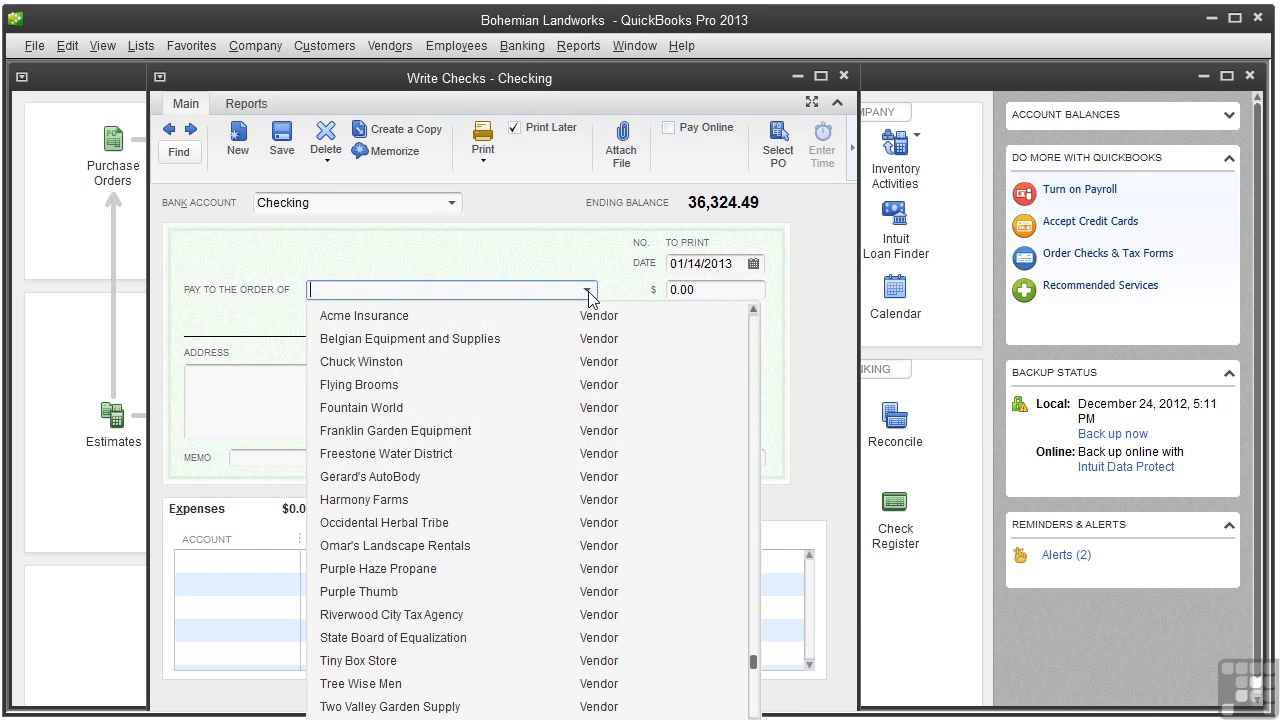
pyautogui.click(386, 661)
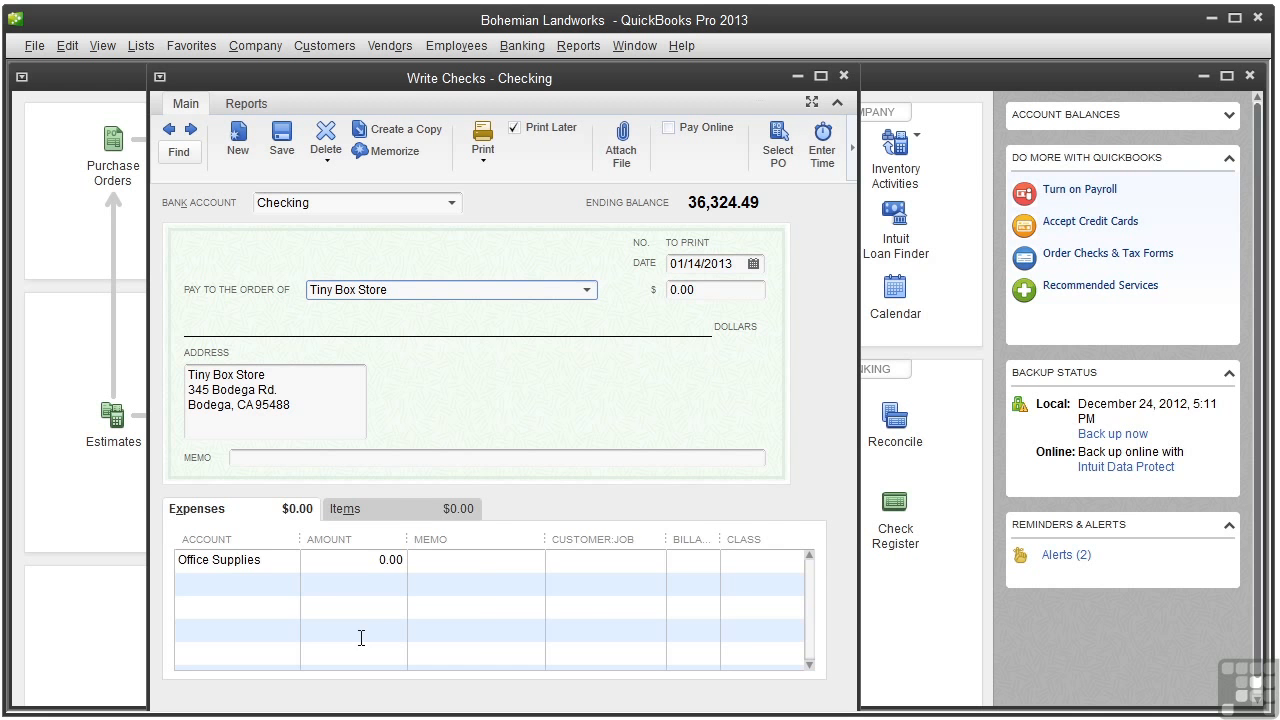
# - Add the inventory item Light Bulbs to the check's item lines with a quantity of 20
pyautogui.click(395, 510)
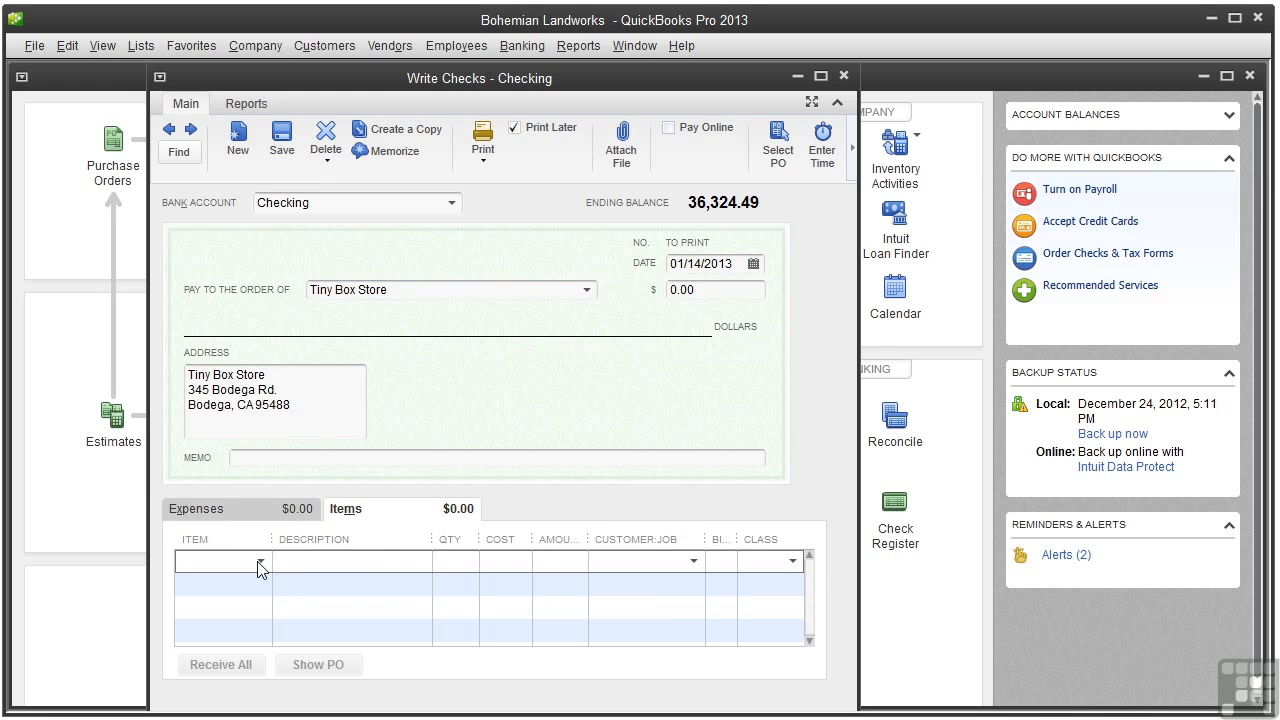
pyautogui.click(259, 562)
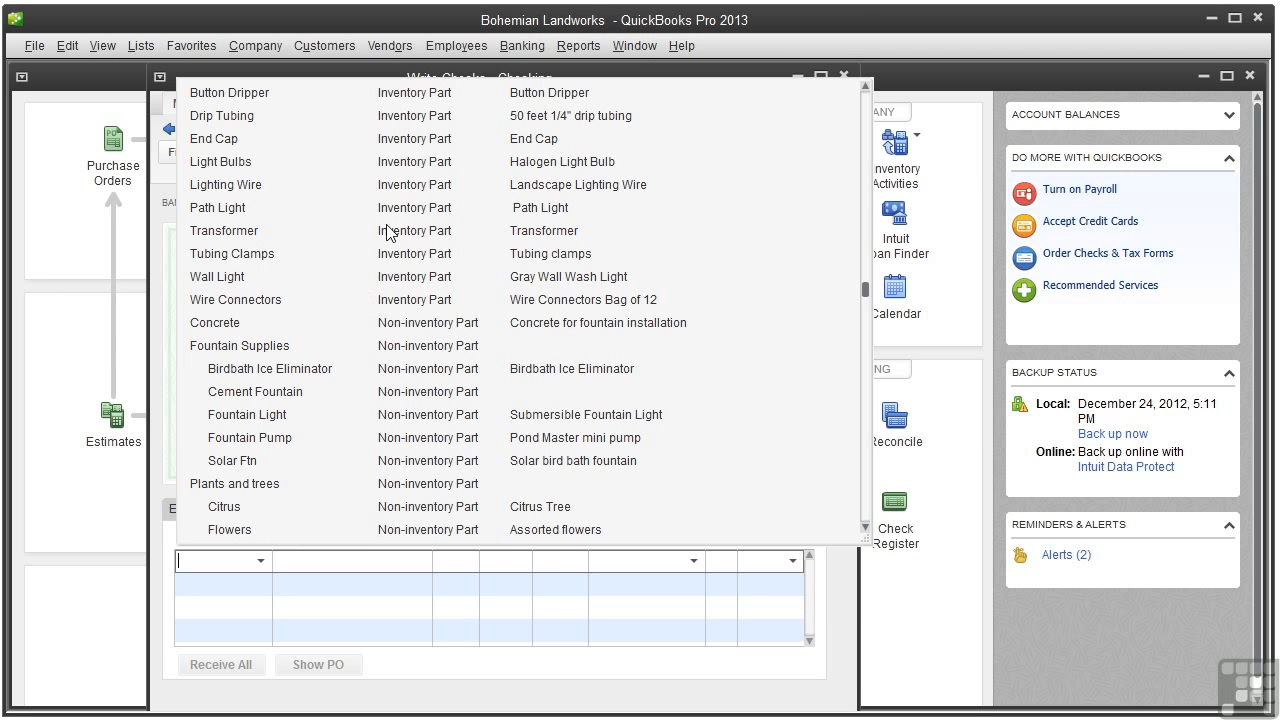
pyautogui.click(408, 162)
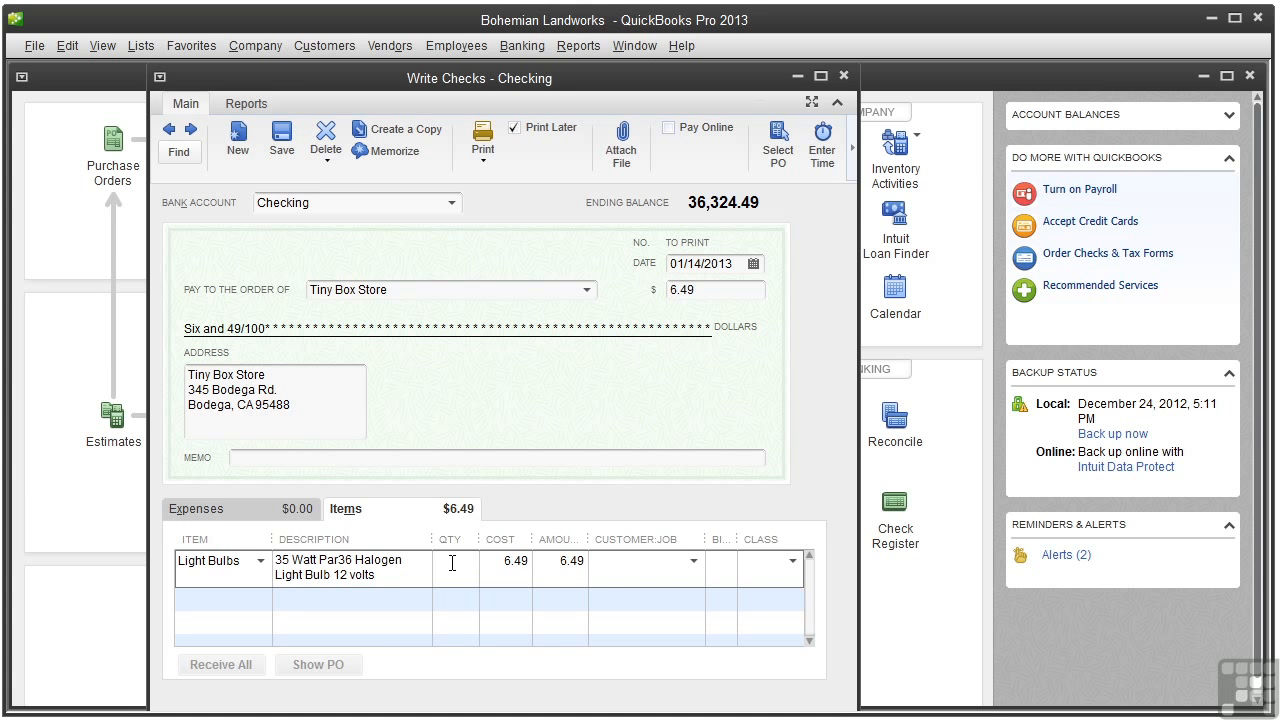
pyautogui.click(452, 563)
pyautogui.write('20')
pyautogui.press('Tab')
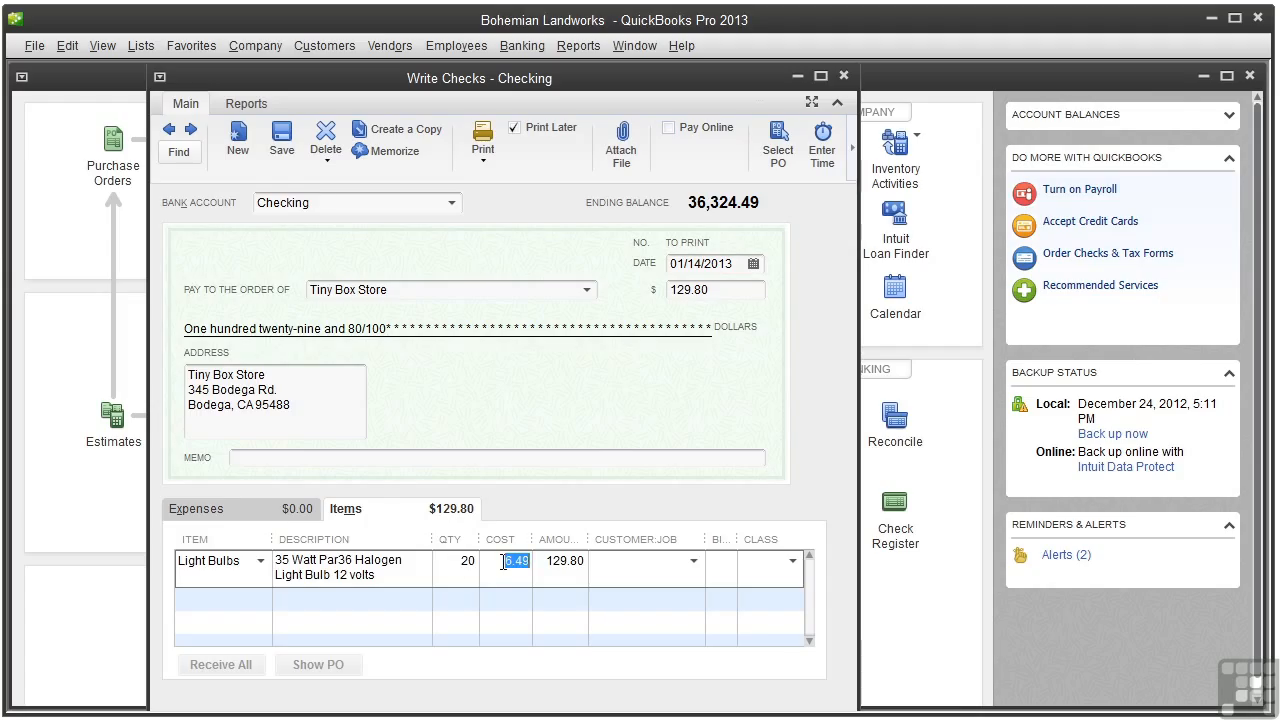
# - Set the Light Bulbs cost to 4.49 on this check without updating the item's cost, then save and close the check
pyautogui.write('4.49')
pyautogui.press('Tab')
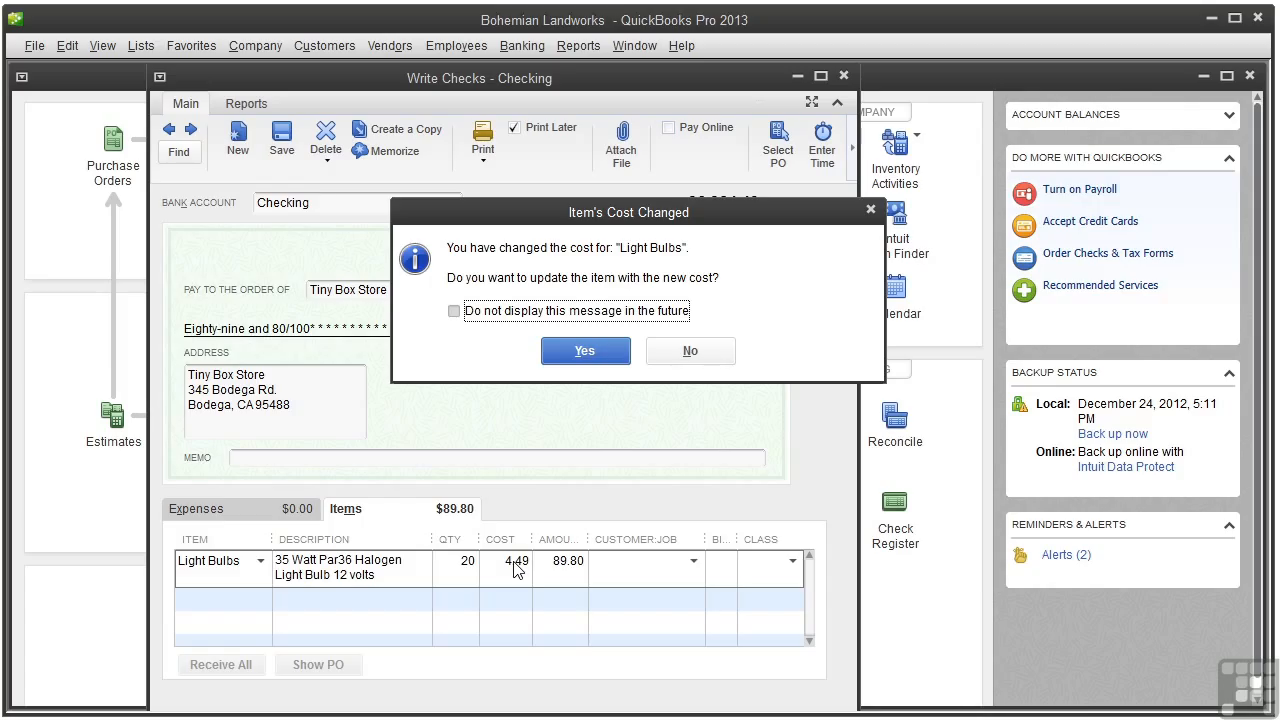
pyautogui.click(676, 362)
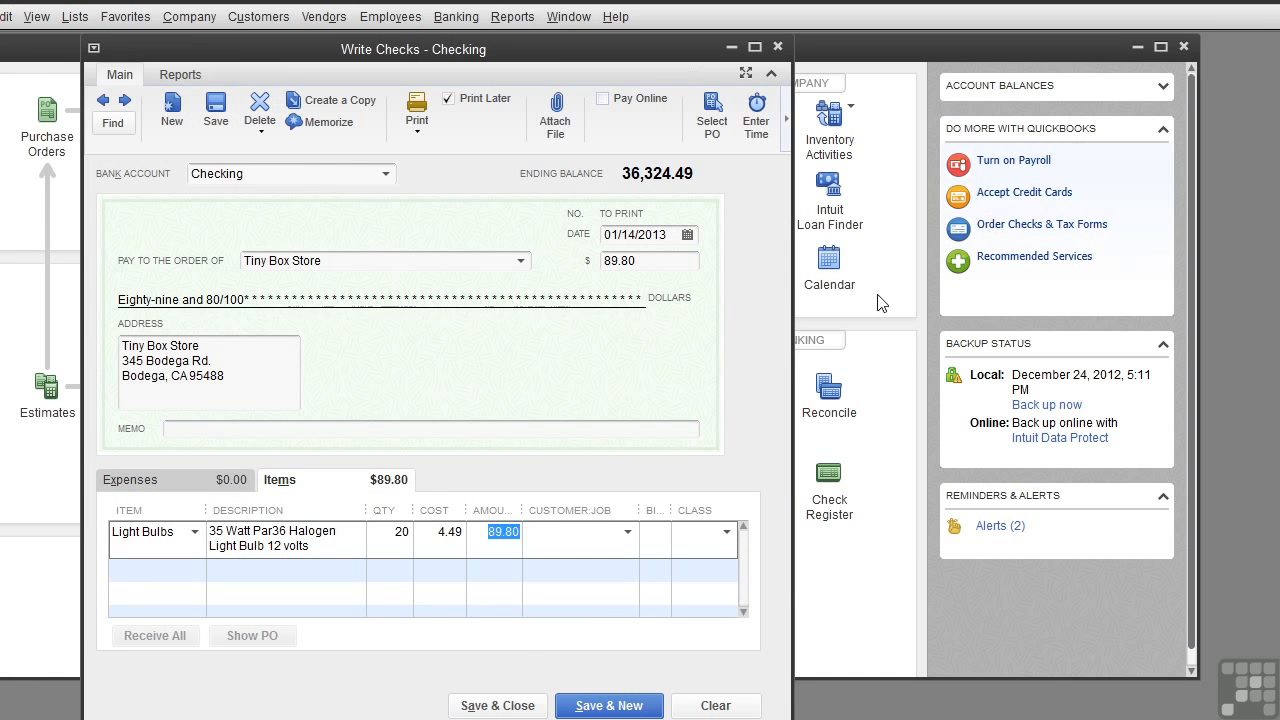
pyautogui.click(498, 706)
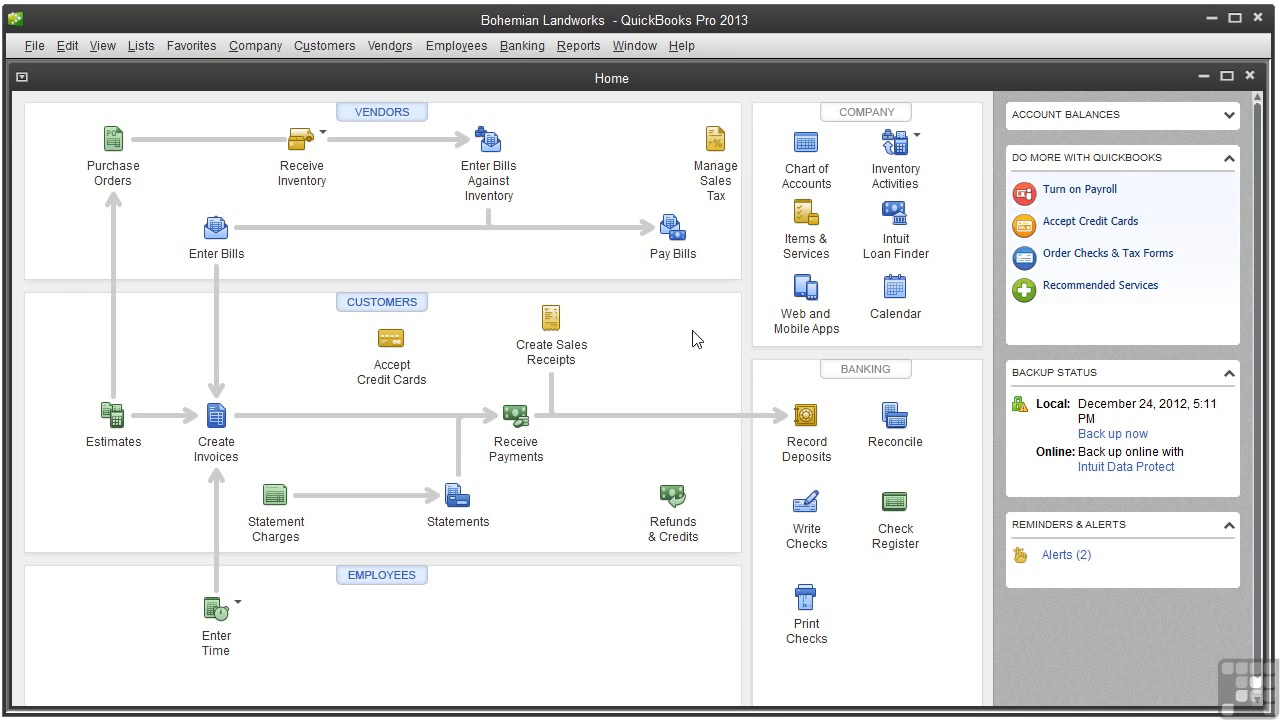
pyautogui.click(531, 50)
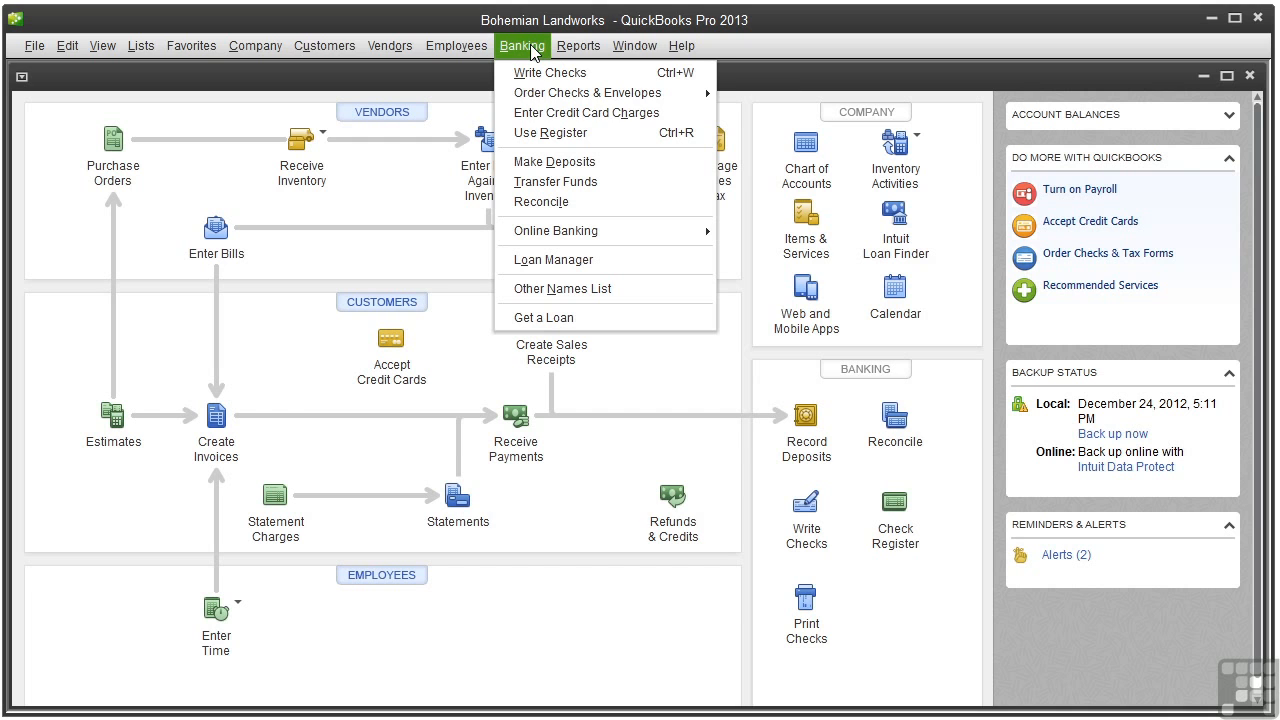
pyautogui.click(547, 114)
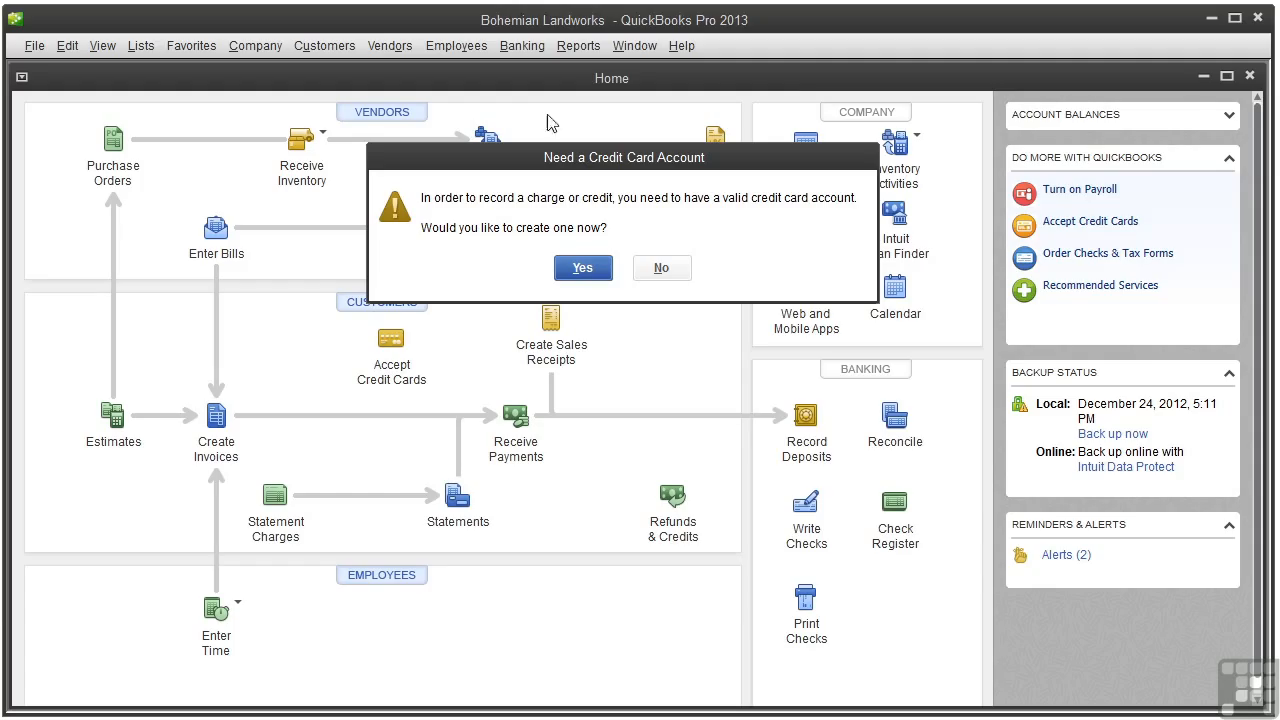
pyautogui.click(659, 270)
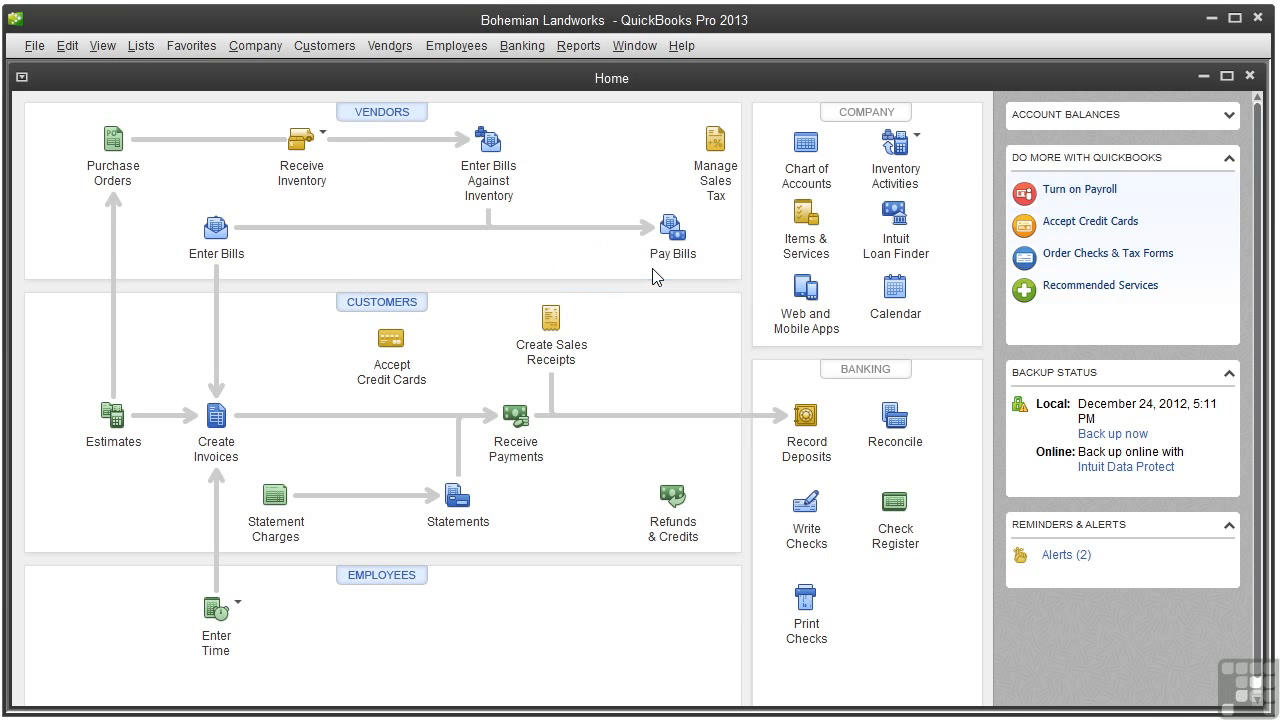